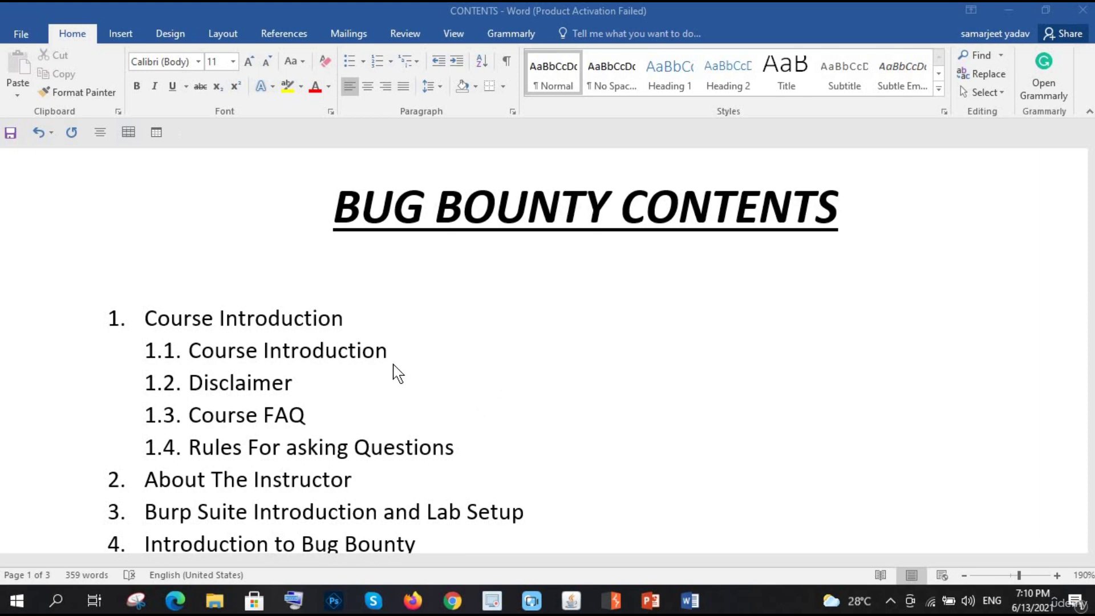
{"action": "scroll", "coordinate": [395, 373], "scroll_direction": "down", "scroll_amount": 2}
{"action": "scroll", "coordinate": [396, 369], "scroll_direction": "up", "scroll_amount": 1}
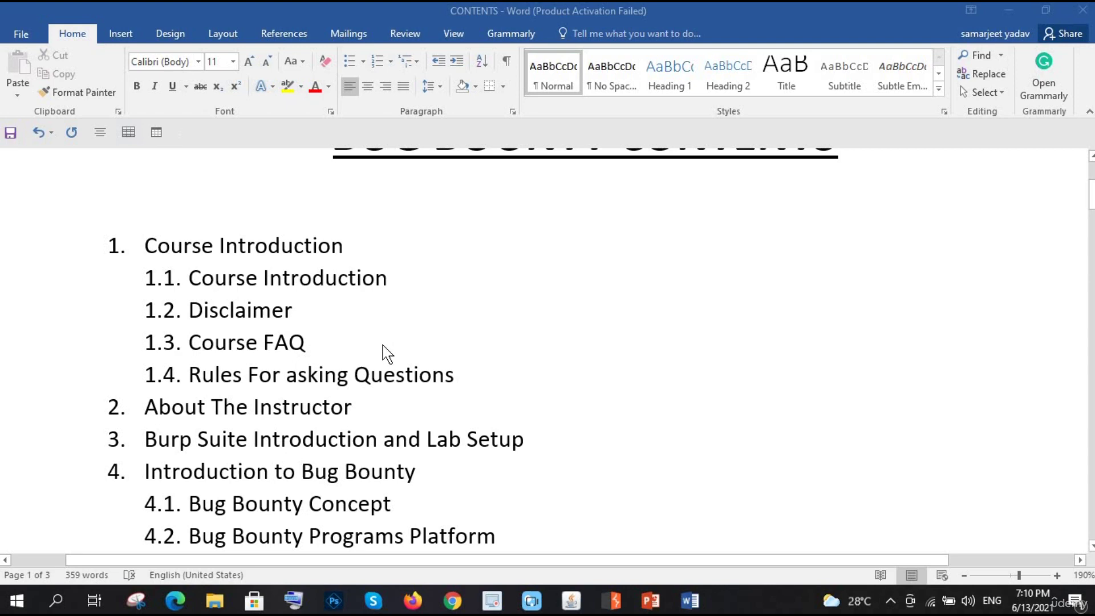
{"action": "scroll", "coordinate": [382, 351], "scroll_direction": "up", "scroll_amount": 1}
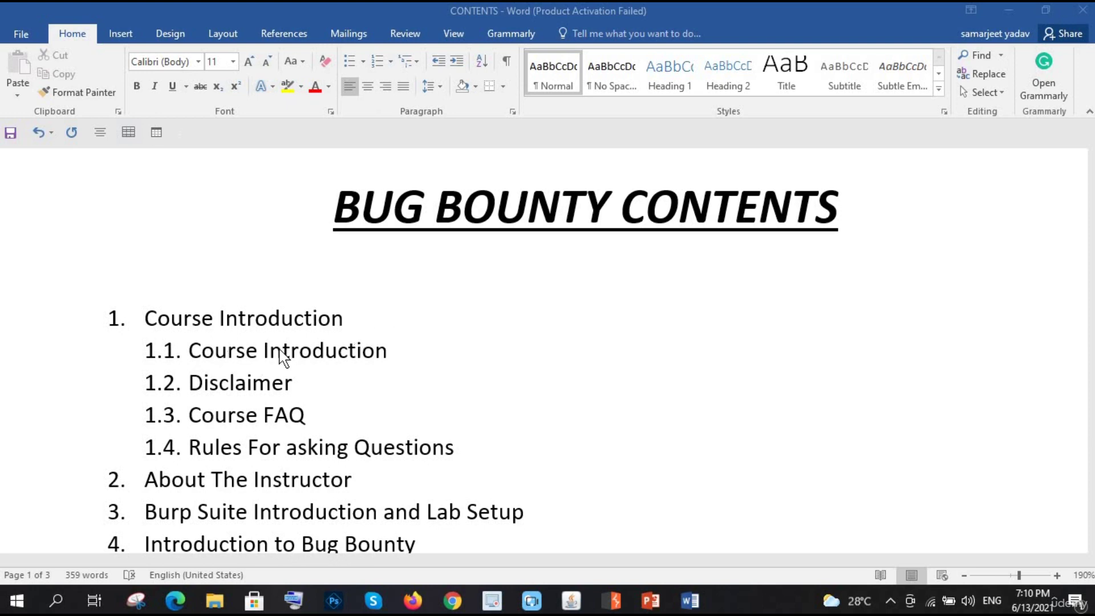
{"action": "scroll", "coordinate": [276, 319], "scroll_direction": "down", "scroll_amount": 3}
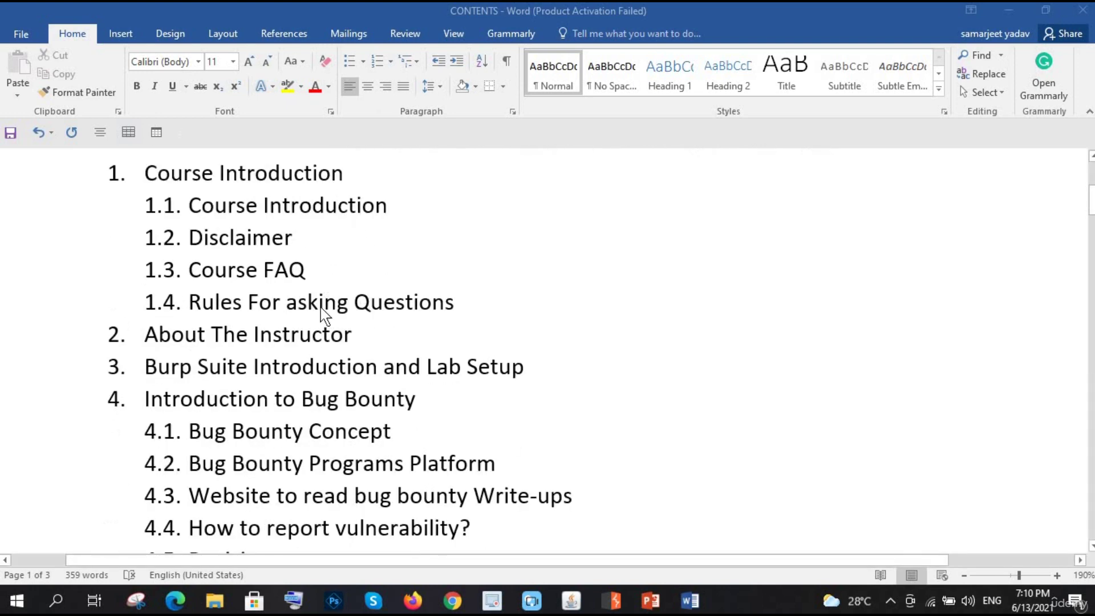
{"action": "scroll", "coordinate": [292, 359], "scroll_direction": "up", "scroll_amount": 2}
{"action": "scroll", "coordinate": [310, 384], "scroll_direction": "down", "scroll_amount": 1}
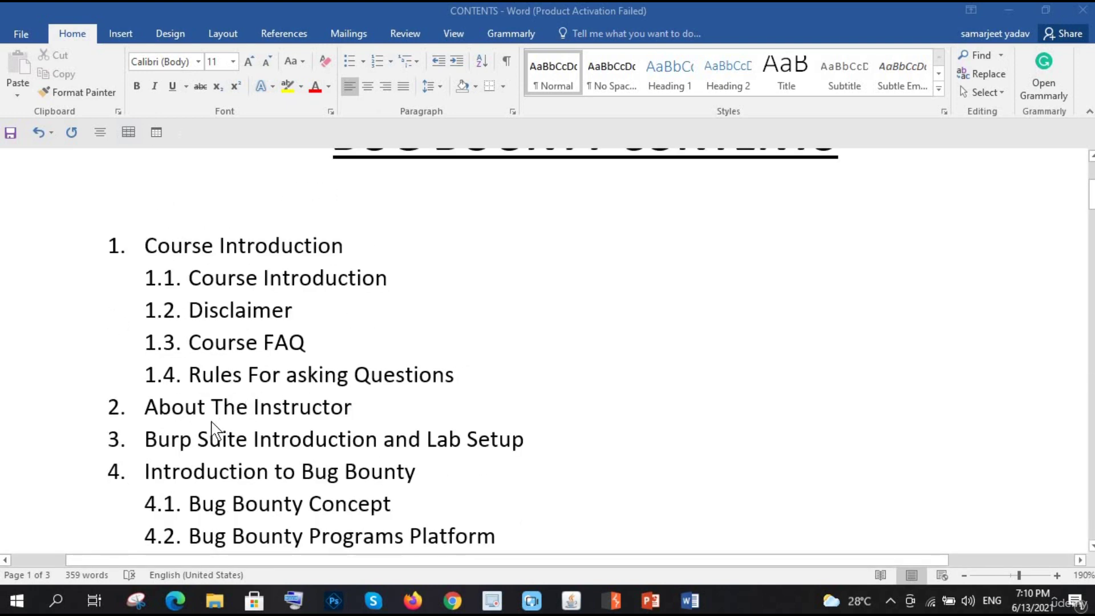
{"action": "scroll", "coordinate": [224, 374], "scroll_direction": "down", "scroll_amount": 1}
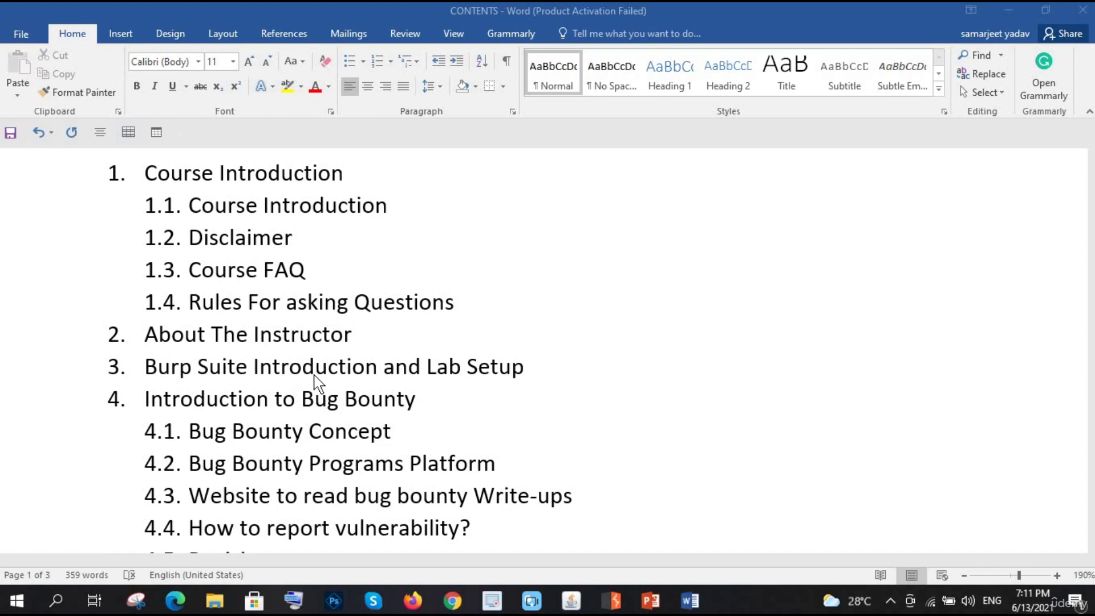
{"action": "scroll", "coordinate": [239, 423], "scroll_direction": "down", "scroll_amount": 2}
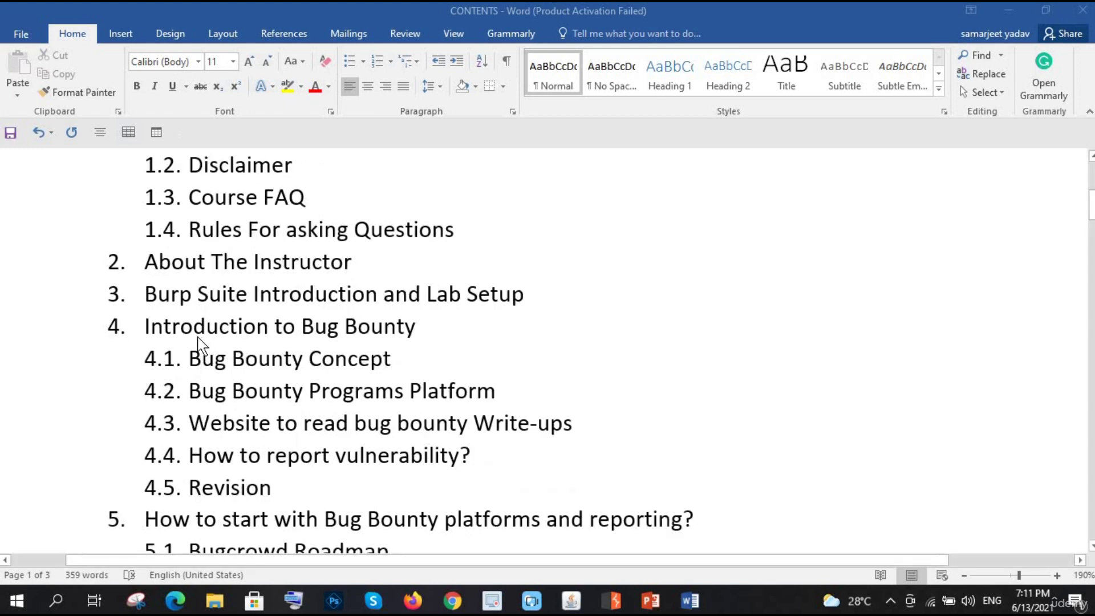
{"action": "scroll", "coordinate": [198, 344], "scroll_direction": "down", "scroll_amount": 2}
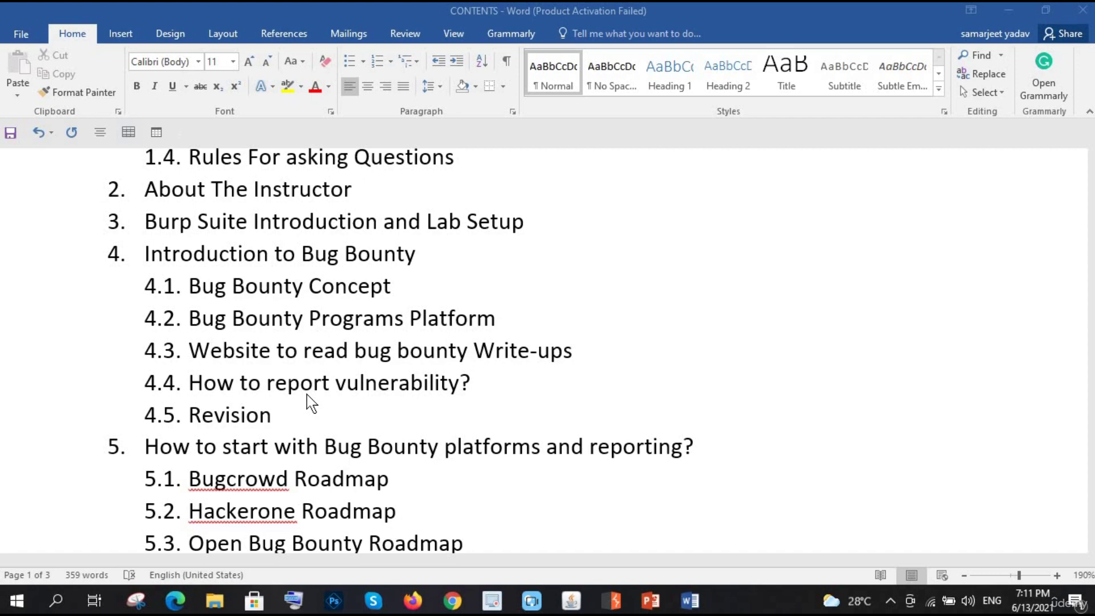
{"action": "scroll", "coordinate": [309, 404], "scroll_direction": "down", "scroll_amount": 1}
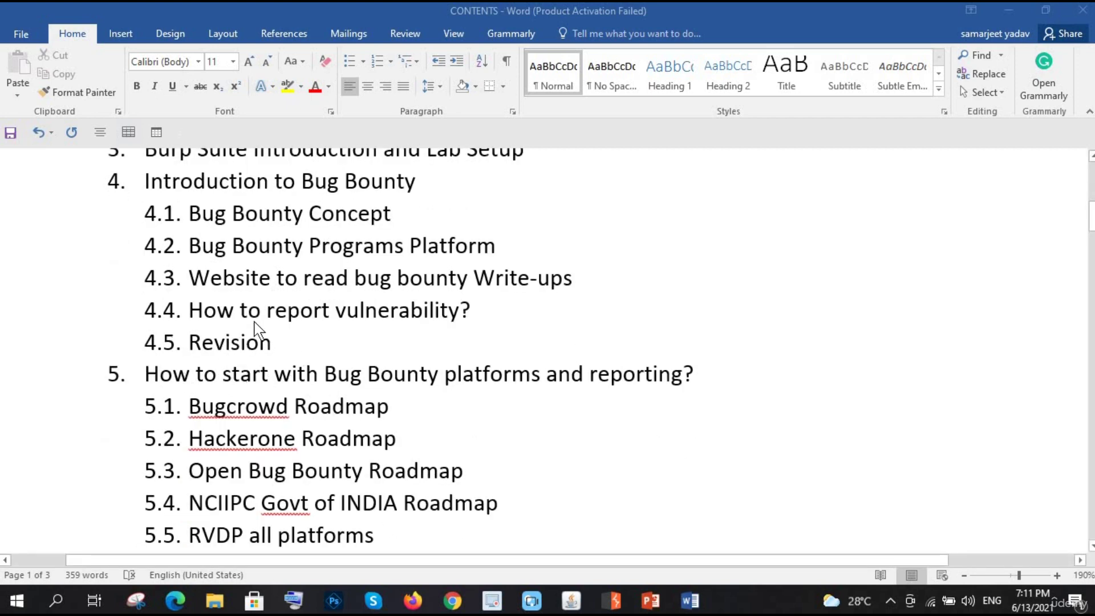
{"action": "scroll", "coordinate": [246, 370], "scroll_direction": "down", "scroll_amount": 1}
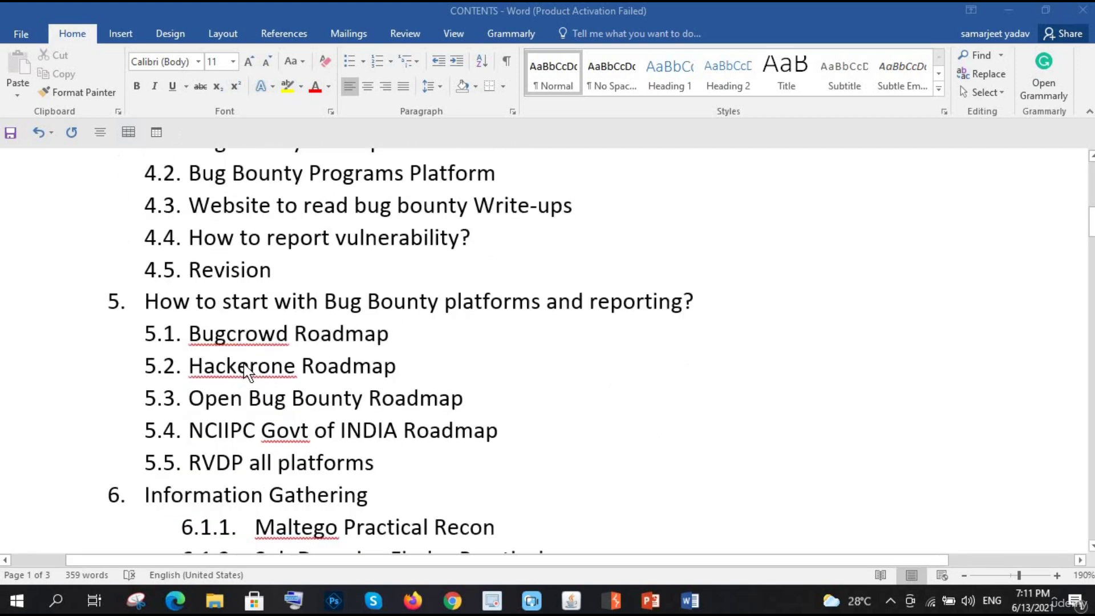
{"action": "scroll", "coordinate": [248, 371], "scroll_direction": "down", "scroll_amount": 1}
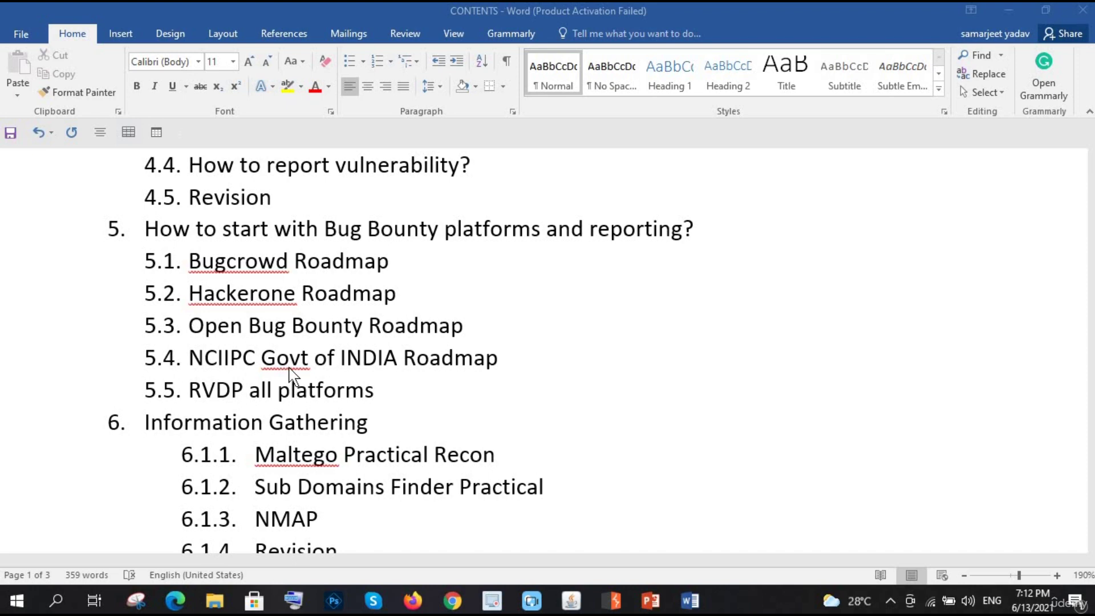
{"action": "scroll", "coordinate": [359, 361], "scroll_direction": "down", "scroll_amount": 4}
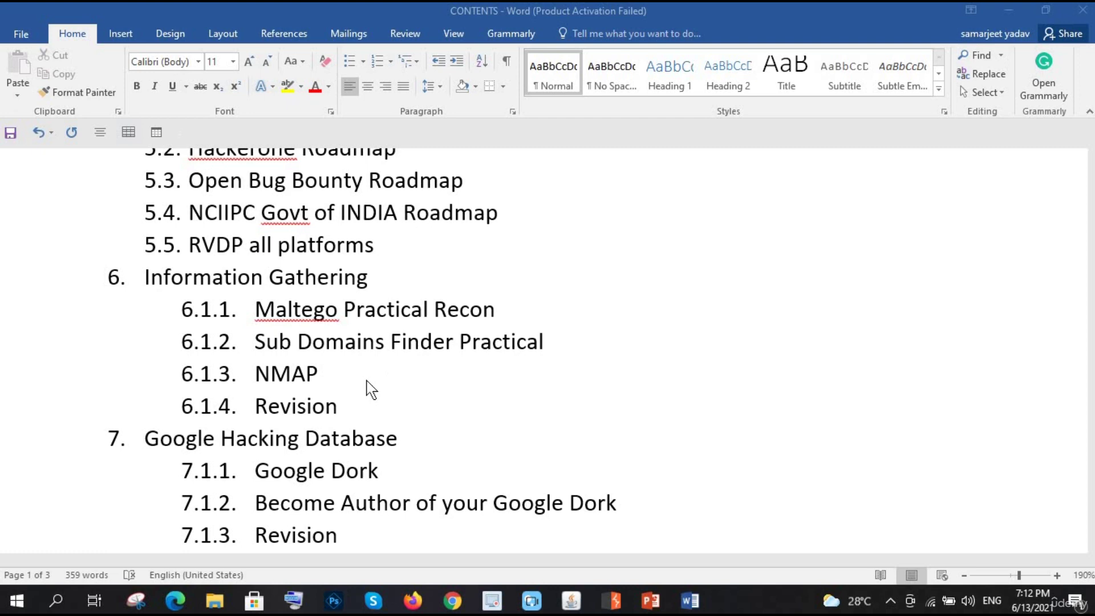
{"action": "scroll", "coordinate": [368, 389], "scroll_direction": "down", "scroll_amount": 2}
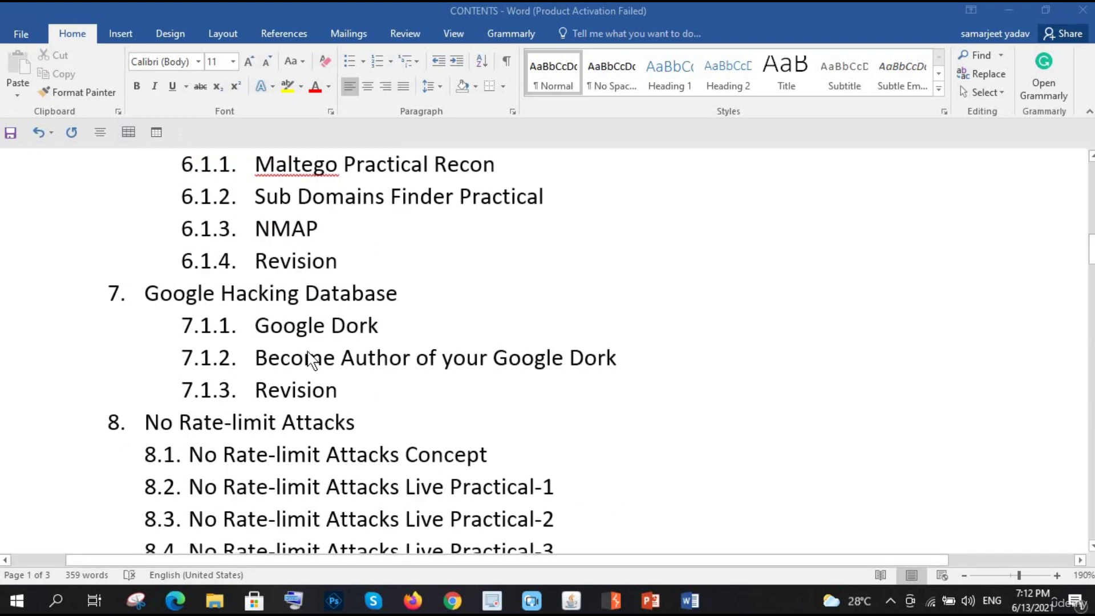
{"action": "scroll", "coordinate": [381, 315], "scroll_direction": "down", "scroll_amount": 2}
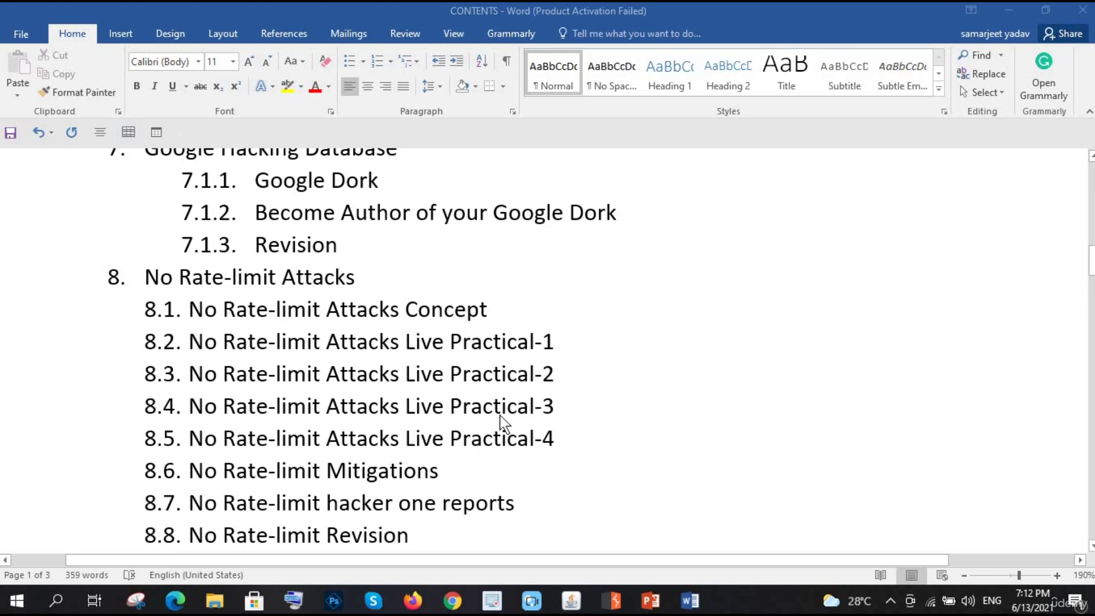
{"action": "scroll", "coordinate": [469, 410], "scroll_direction": "down", "scroll_amount": 2}
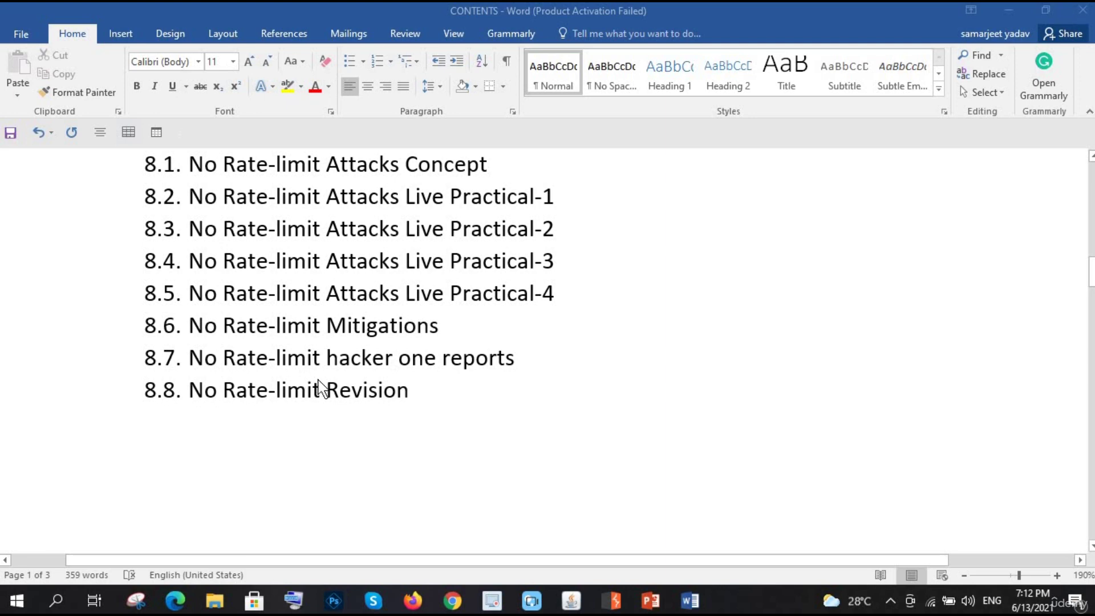
{"action": "scroll", "coordinate": [318, 387], "scroll_direction": "down", "scroll_amount": 1}
{"action": "scroll", "coordinate": [317, 388], "scroll_direction": "down", "scroll_amount": 1}
{"action": "scroll", "coordinate": [318, 388], "scroll_direction": "down", "scroll_amount": 2}
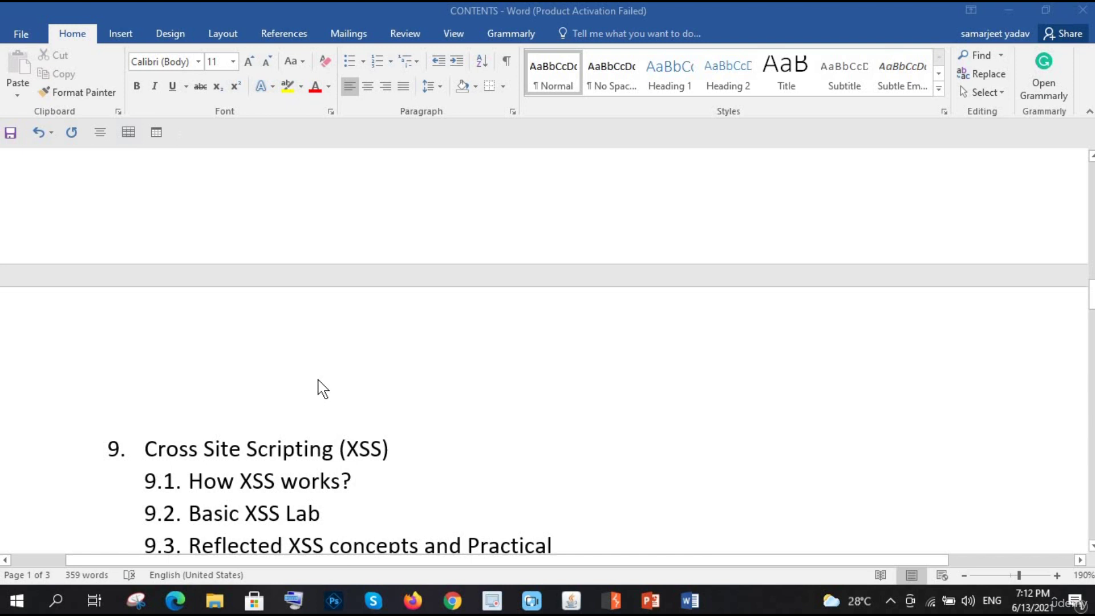
{"action": "scroll", "coordinate": [317, 387], "scroll_direction": "down", "scroll_amount": 1}
{"action": "scroll", "coordinate": [318, 388], "scroll_direction": "down", "scroll_amount": 1}
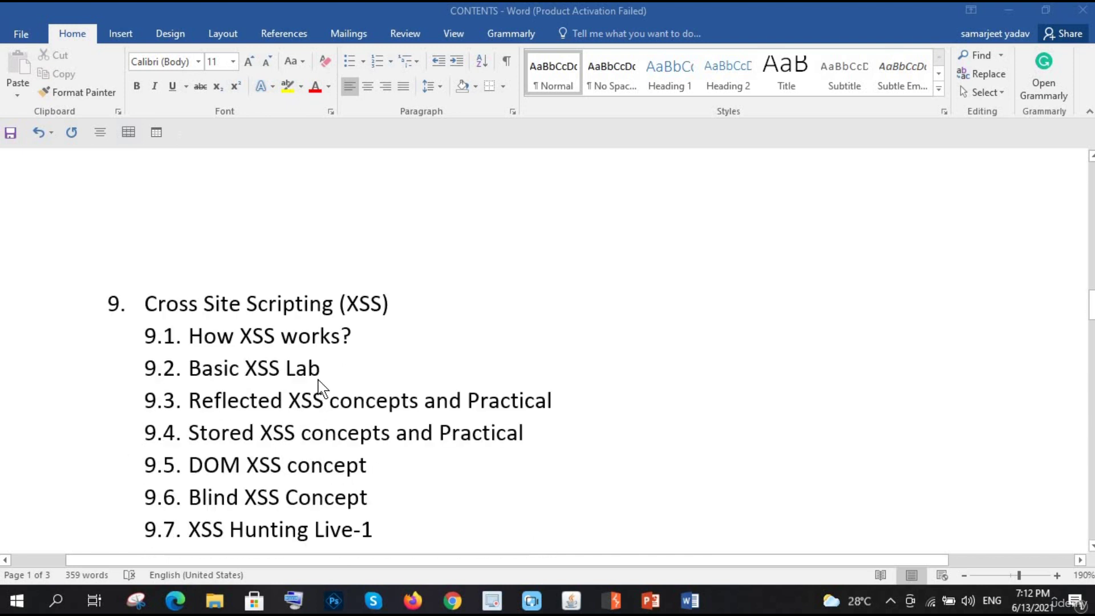
{"action": "scroll", "coordinate": [317, 388], "scroll_direction": "down", "scroll_amount": 1}
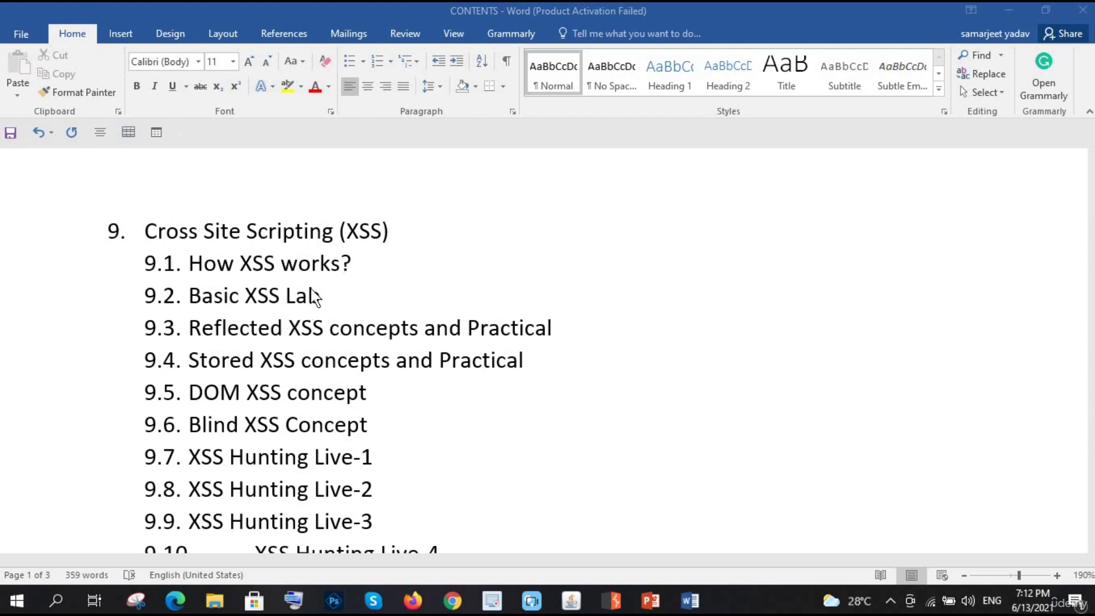
{"action": "scroll", "coordinate": [326, 255], "scroll_direction": "down", "scroll_amount": 1}
{"action": "scroll", "coordinate": [302, 247], "scroll_direction": "down", "scroll_amount": 2}
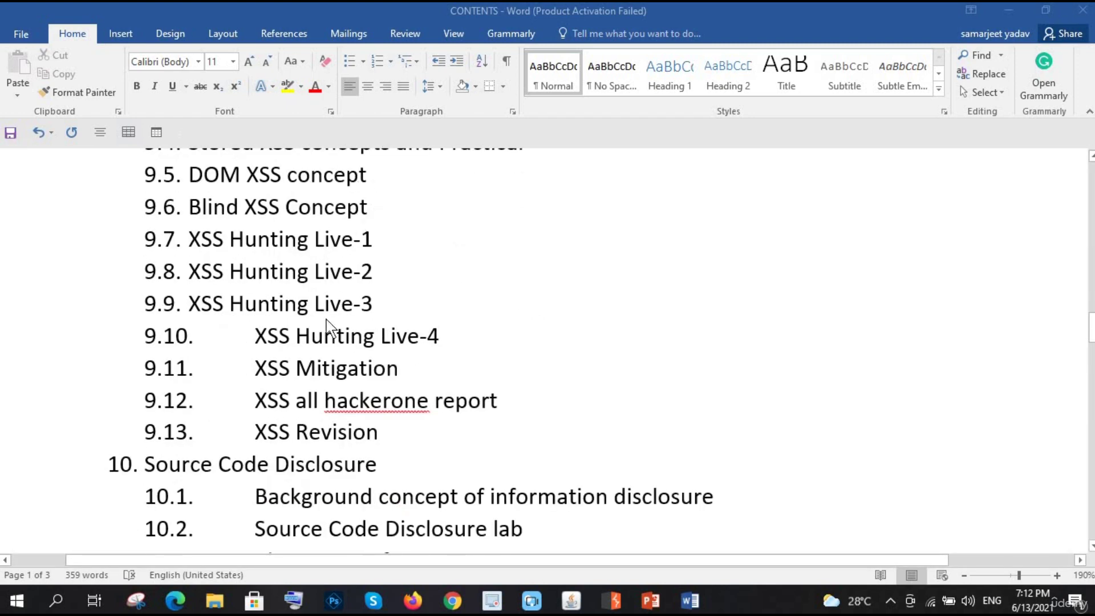
{"action": "scroll", "coordinate": [392, 293], "scroll_direction": "down", "scroll_amount": 1}
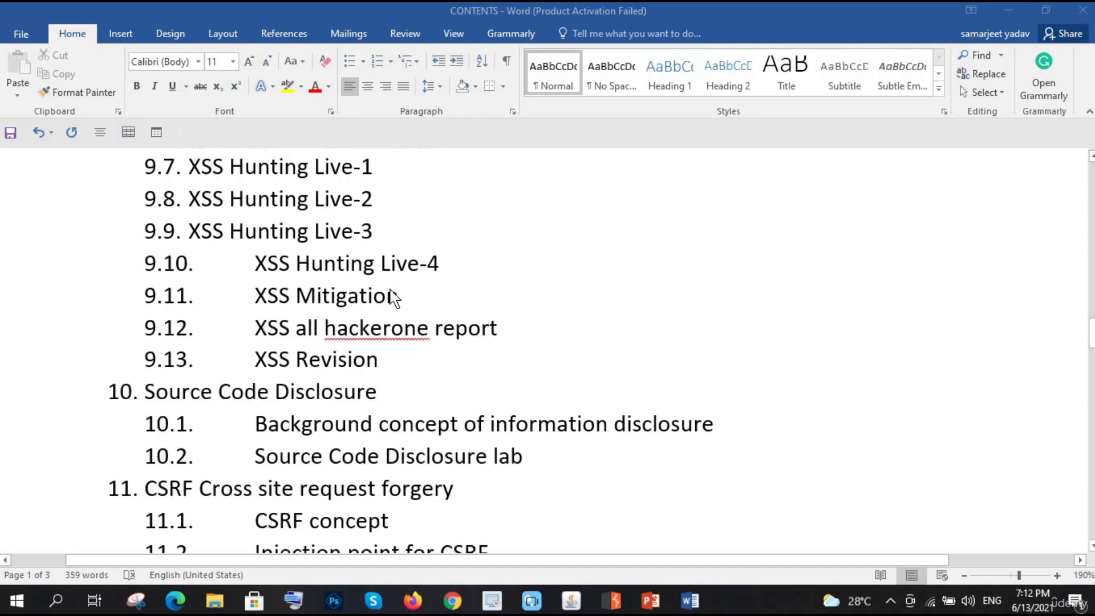
{"action": "scroll", "coordinate": [396, 297], "scroll_direction": "up", "scroll_amount": 1}
{"action": "scroll", "coordinate": [320, 306], "scroll_direction": "up", "scroll_amount": 1}
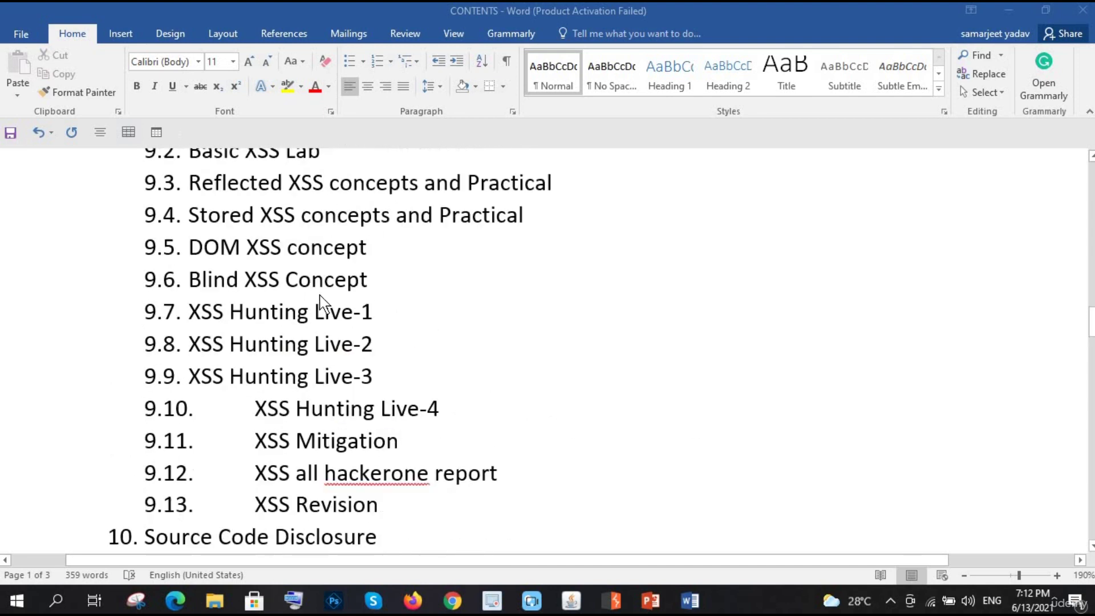
{"action": "scroll", "coordinate": [502, 343], "scroll_direction": "down", "scroll_amount": 1}
{"action": "scroll", "coordinate": [436, 326], "scroll_direction": "down", "scroll_amount": 2}
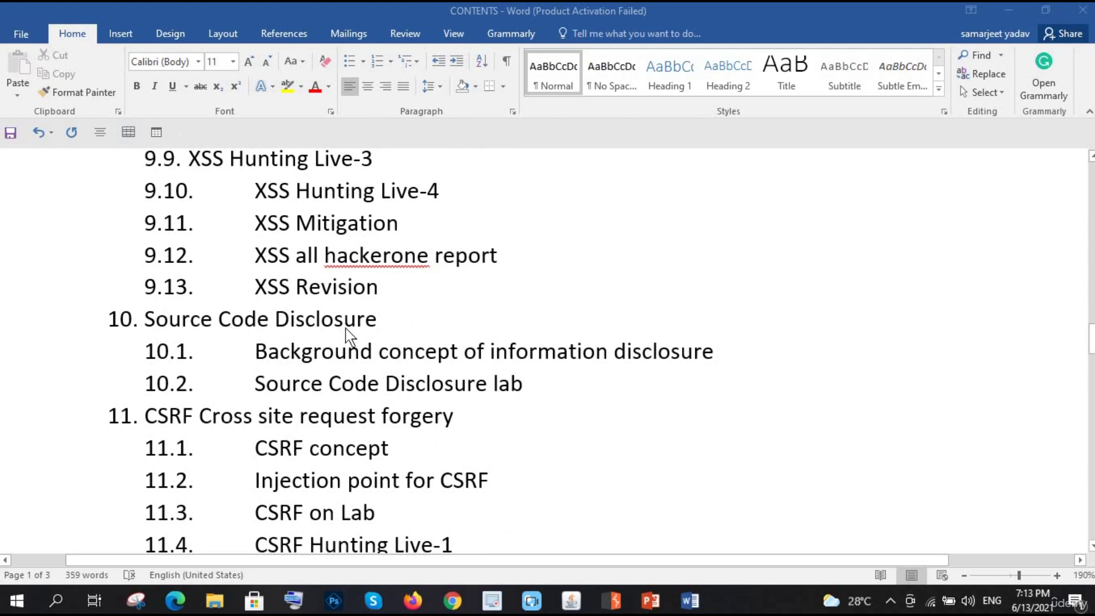
{"action": "scroll", "coordinate": [350, 337], "scroll_direction": "down", "scroll_amount": 1}
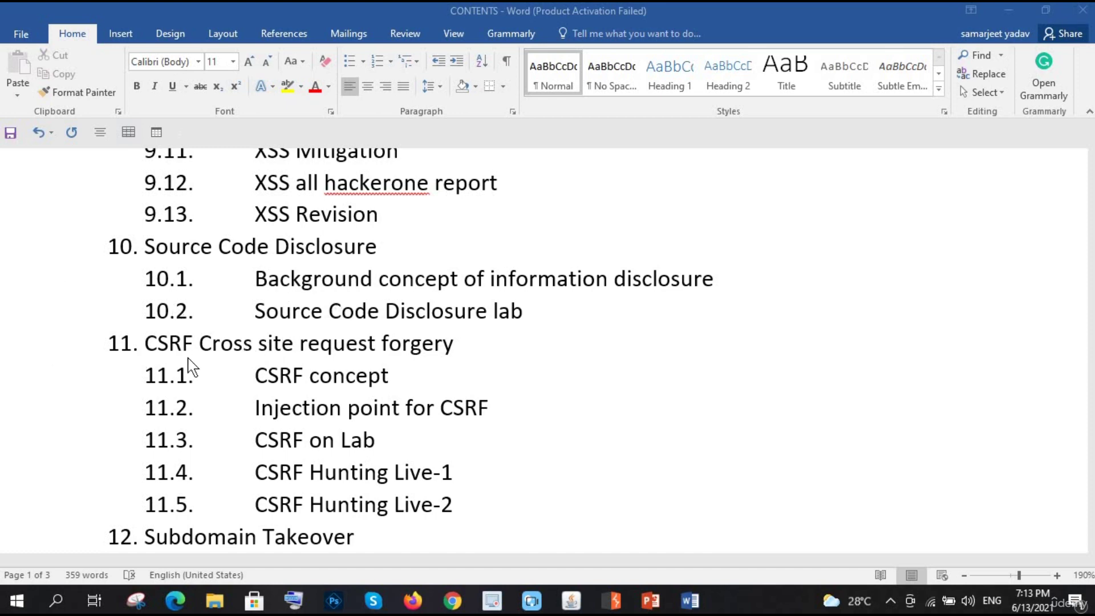
{"action": "scroll", "coordinate": [253, 359], "scroll_direction": "down", "scroll_amount": 2}
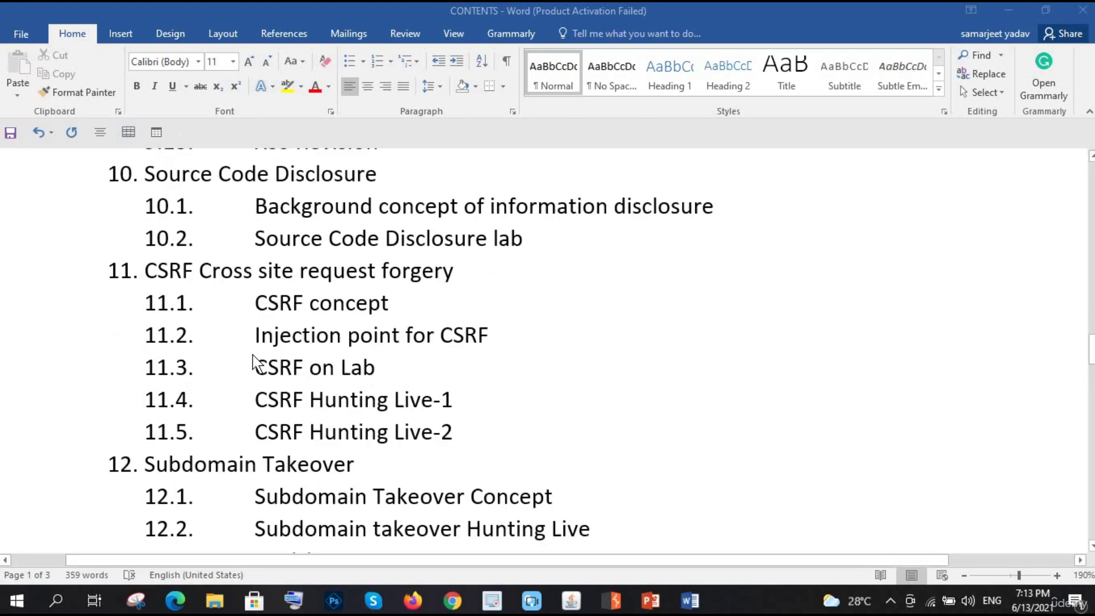
{"action": "scroll", "coordinate": [254, 360], "scroll_direction": "down", "scroll_amount": 2}
{"action": "scroll", "coordinate": [253, 360], "scroll_direction": "down", "scroll_amount": 2}
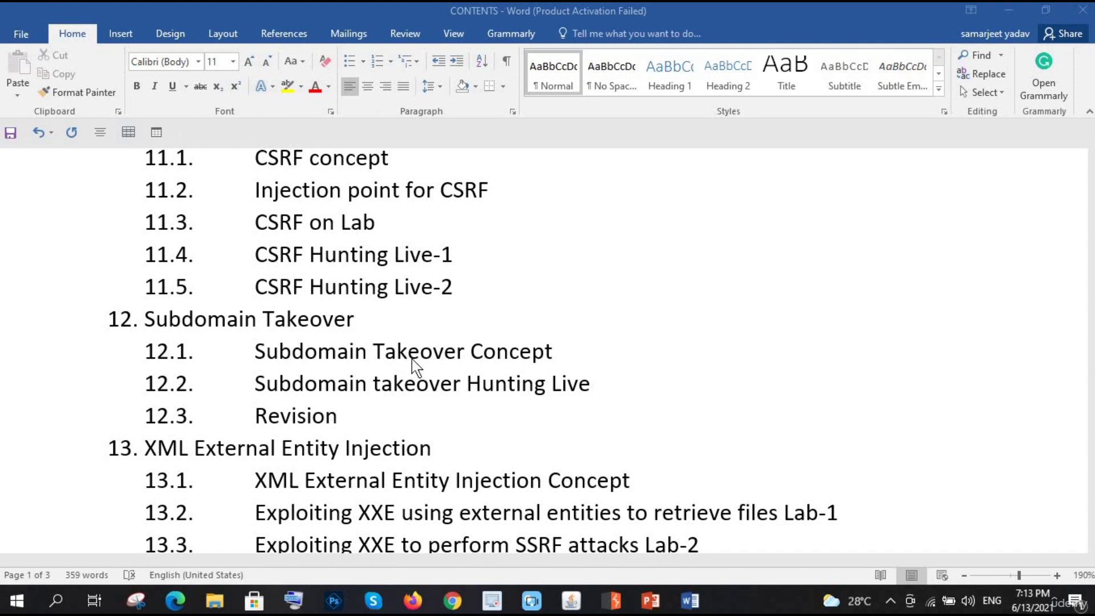
{"action": "scroll", "coordinate": [413, 364], "scroll_direction": "down", "scroll_amount": 1}
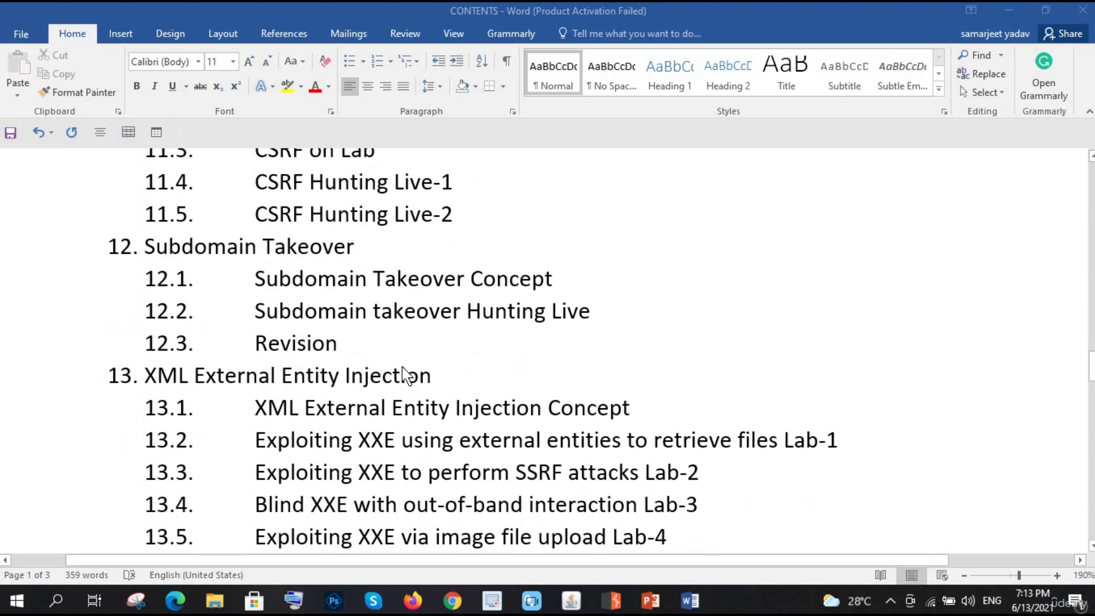
{"action": "scroll", "coordinate": [411, 368], "scroll_direction": "down", "scroll_amount": 1}
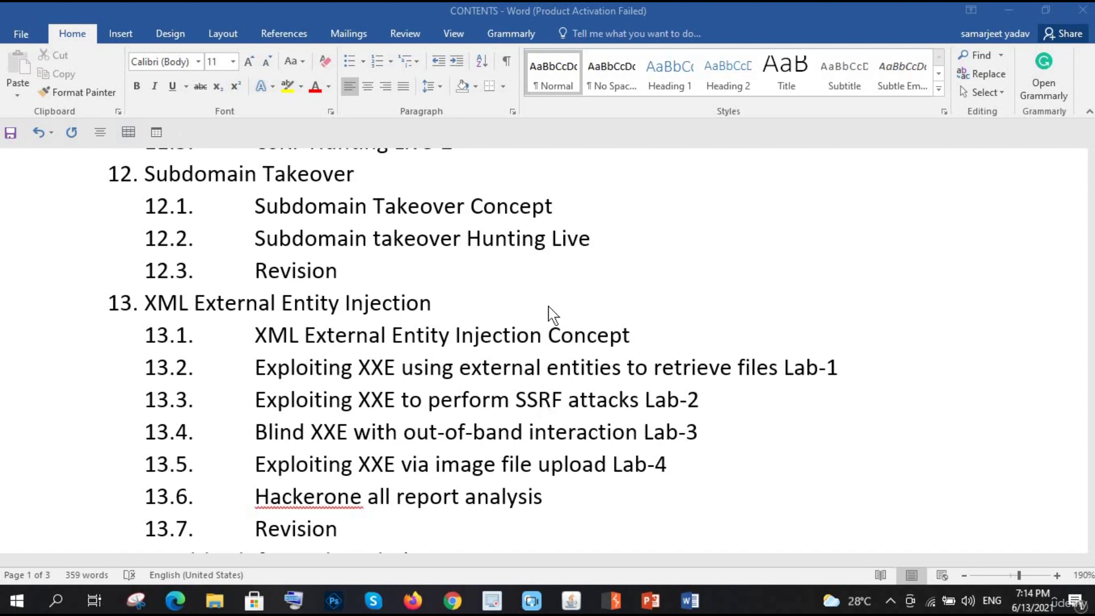
{"action": "scroll", "coordinate": [458, 411], "scroll_direction": "down", "scroll_amount": 3}
{"action": "scroll", "coordinate": [459, 411], "scroll_direction": "down", "scroll_amount": 2}
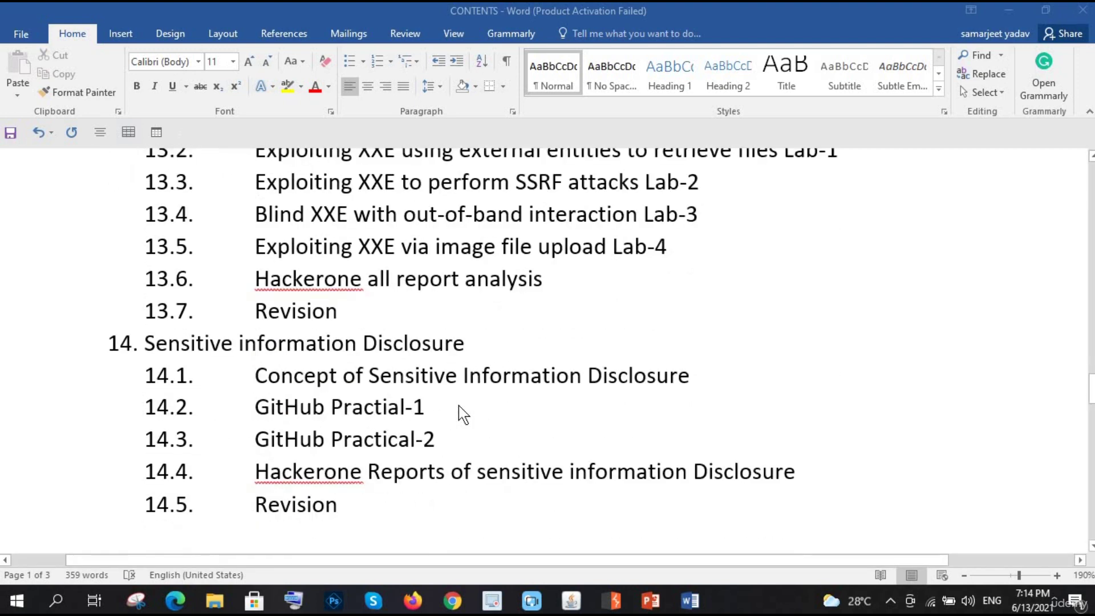
{"action": "scroll", "coordinate": [462, 414], "scroll_direction": "down", "scroll_amount": 1}
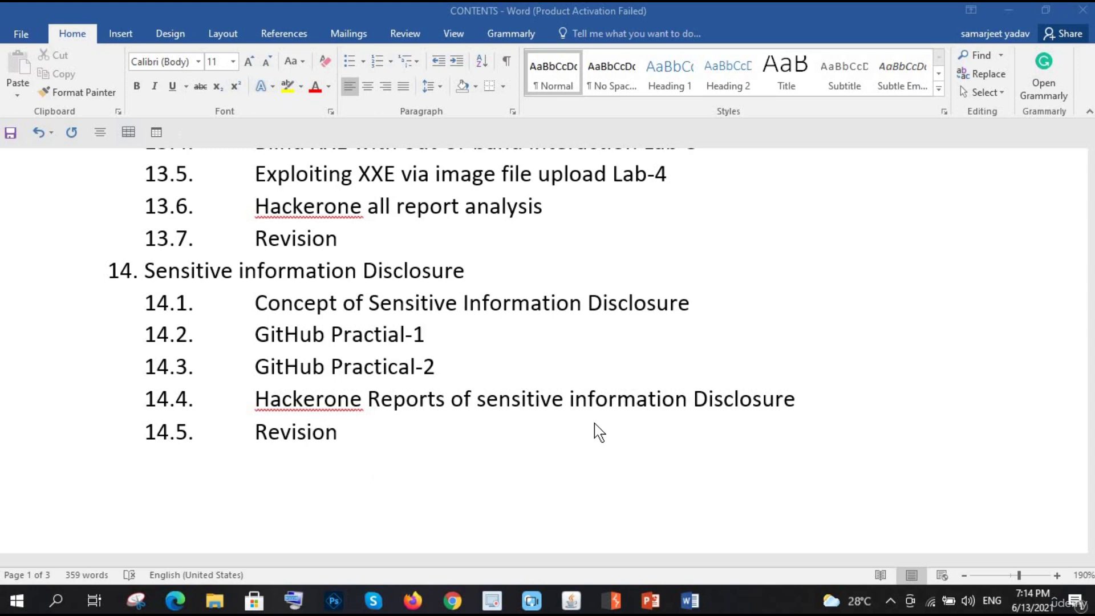
{"action": "scroll", "coordinate": [398, 472], "scroll_direction": "down", "scroll_amount": 1}
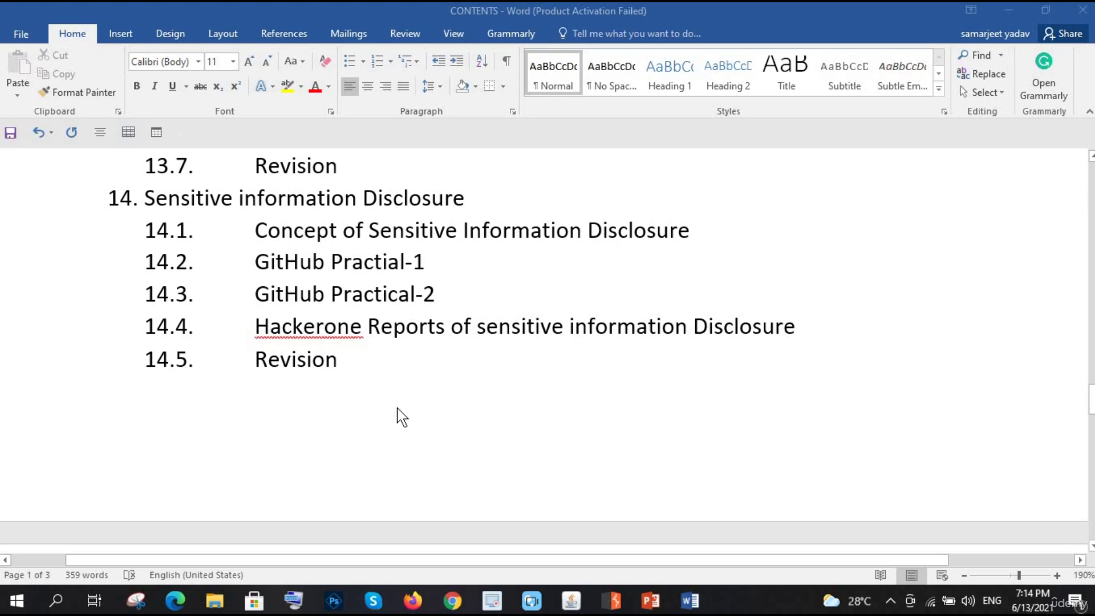
{"action": "scroll", "coordinate": [398, 417], "scroll_direction": "up", "scroll_amount": 1}
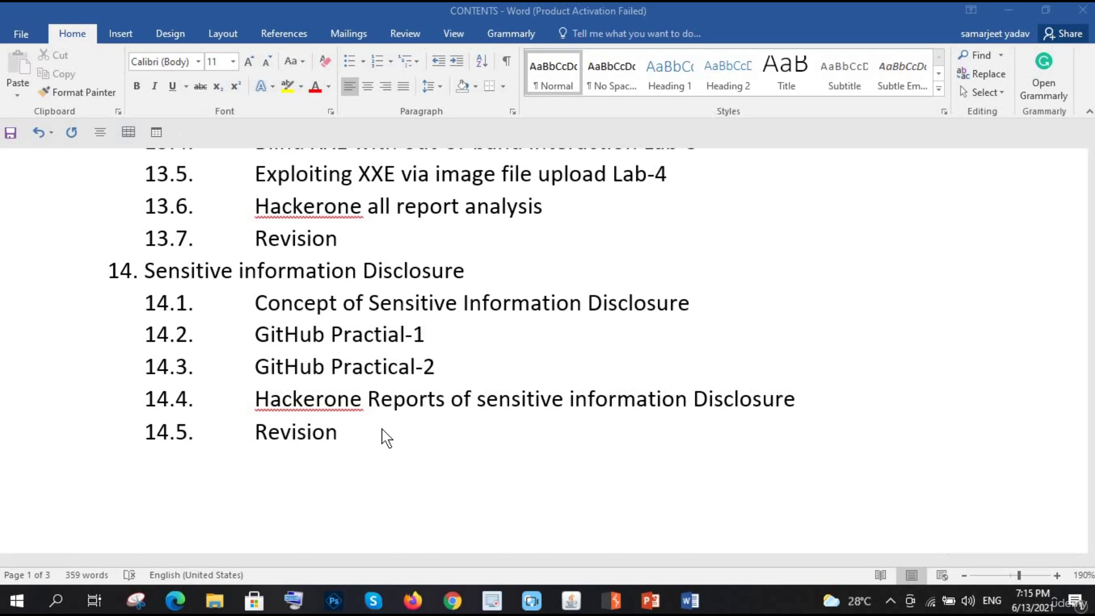
{"action": "scroll", "coordinate": [384, 436], "scroll_direction": "up", "scroll_amount": 5}
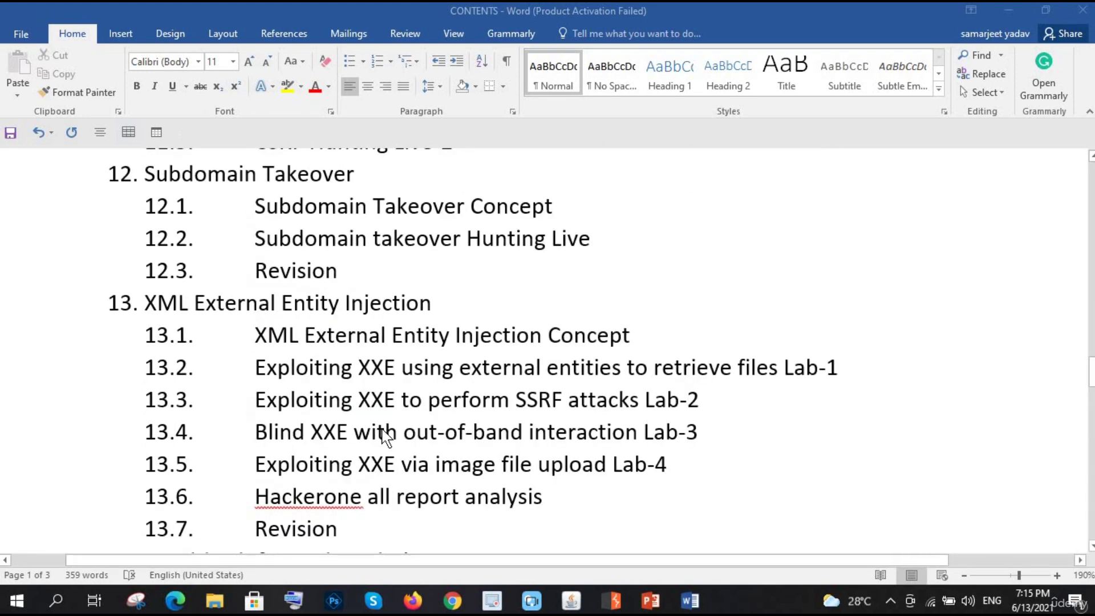
{"action": "scroll", "coordinate": [384, 436], "scroll_direction": "up", "scroll_amount": 5}
{"action": "scroll", "coordinate": [385, 436], "scroll_direction": "up", "scroll_amount": 5}
{"action": "scroll", "coordinate": [385, 437], "scroll_direction": "up", "scroll_amount": 5}
{"action": "scroll", "coordinate": [384, 436], "scroll_direction": "up", "scroll_amount": 4}
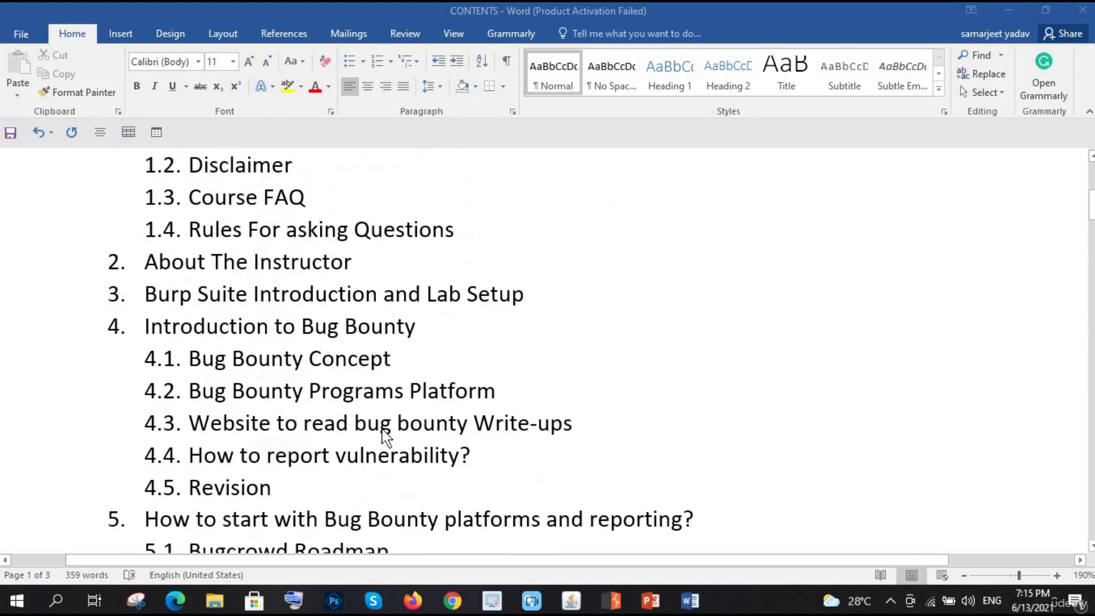
{"action": "scroll", "coordinate": [383, 436], "scroll_direction": "up", "scroll_amount": 4}
{"action": "scroll", "coordinate": [385, 436], "scroll_direction": "down", "scroll_amount": 1}
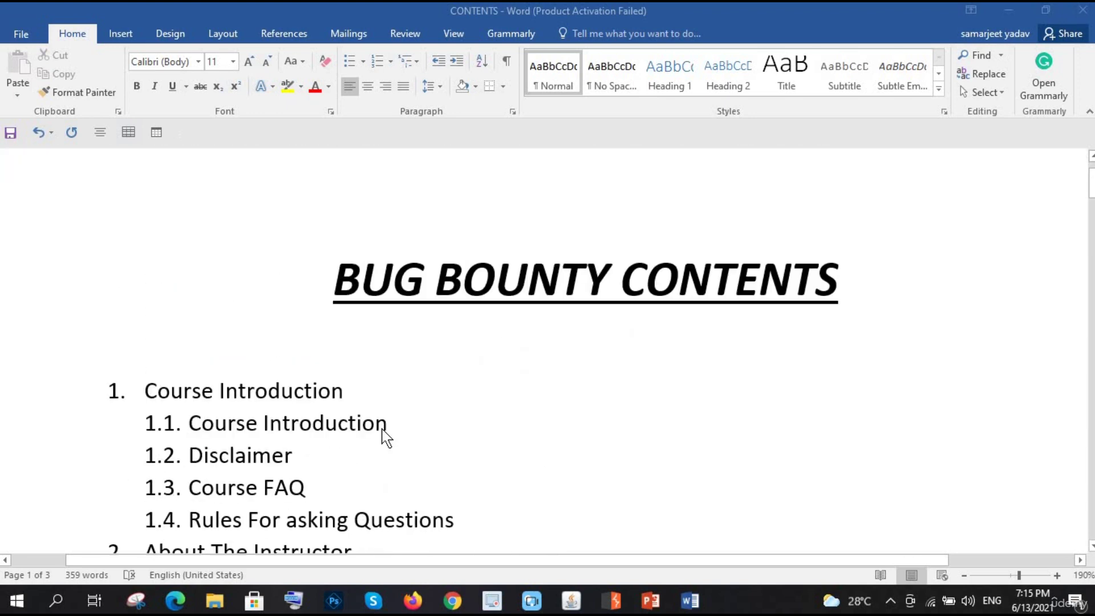
{"action": "scroll", "coordinate": [384, 437], "scroll_direction": "down", "scroll_amount": 1}
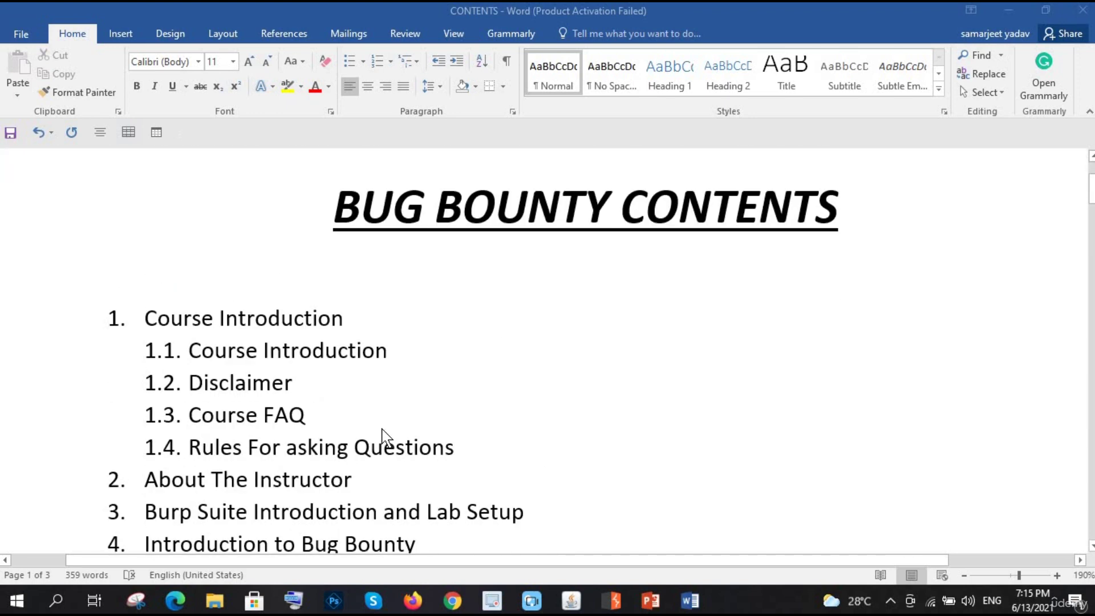